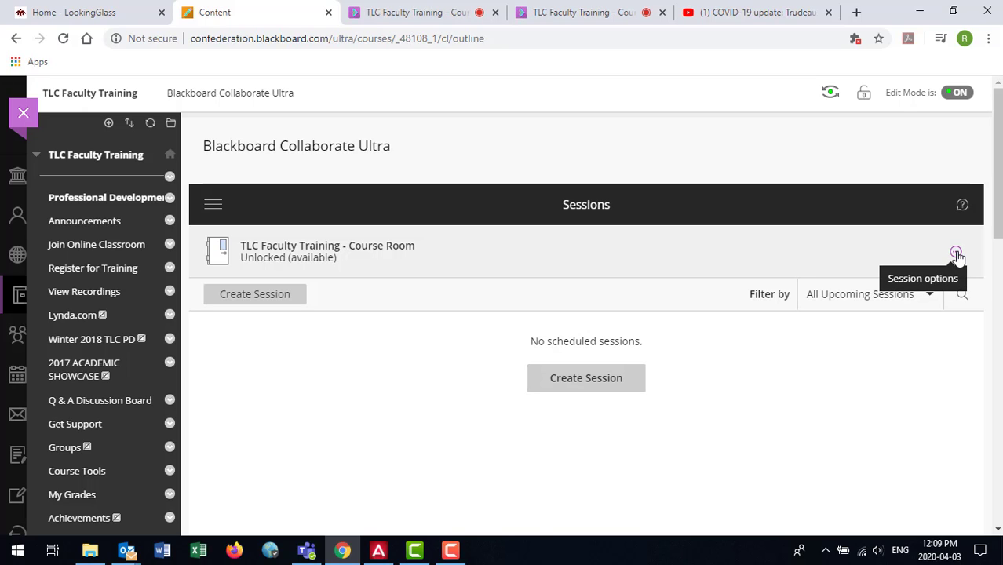
# - Open the TLC Faculty Training course room's settings, set the guest role to Presenter, and review the remaining session settings
pyautogui.click(956, 253)
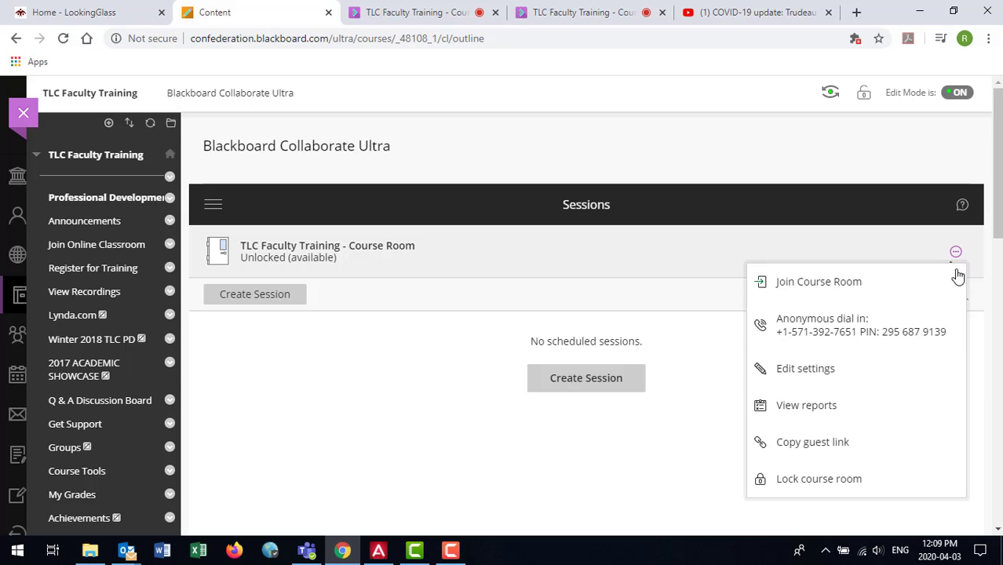
pyautogui.click(805, 375)
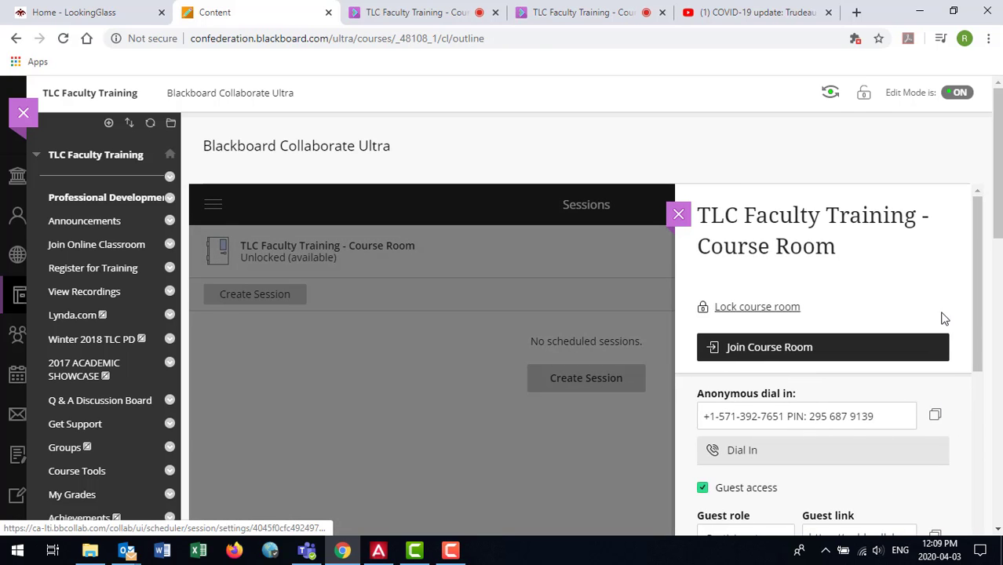
pyautogui.scroll(-2, 940, 284)
pyautogui.scroll(-2, 942, 282)
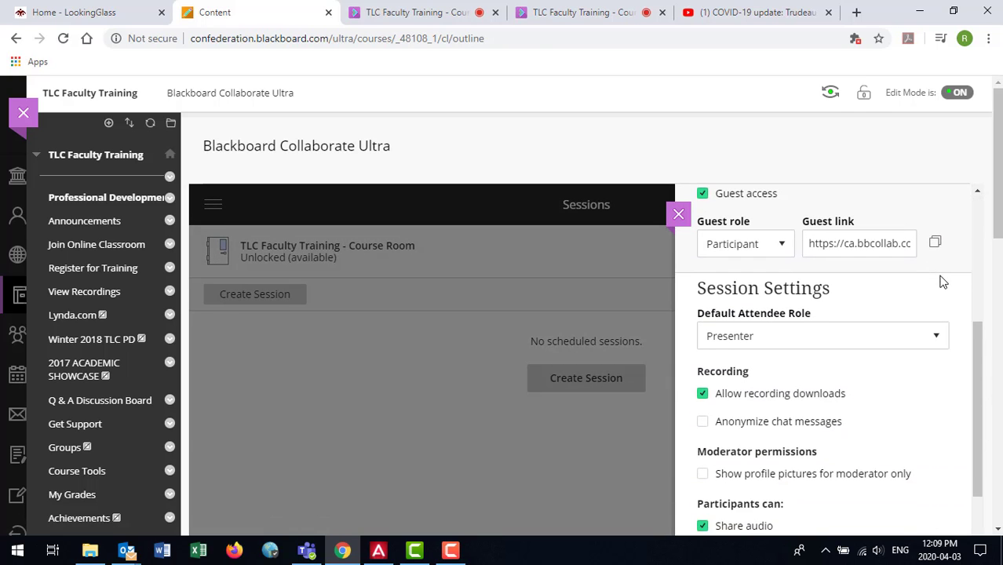
pyautogui.scroll(3, 941, 281)
pyautogui.scroll(-2, 940, 281)
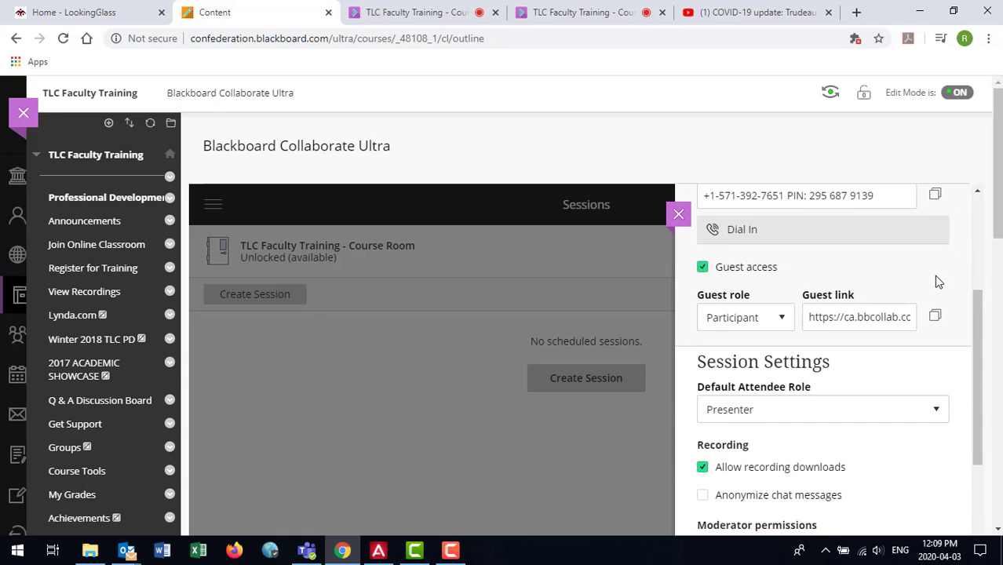
pyautogui.click(782, 320)
pyautogui.click(720, 353)
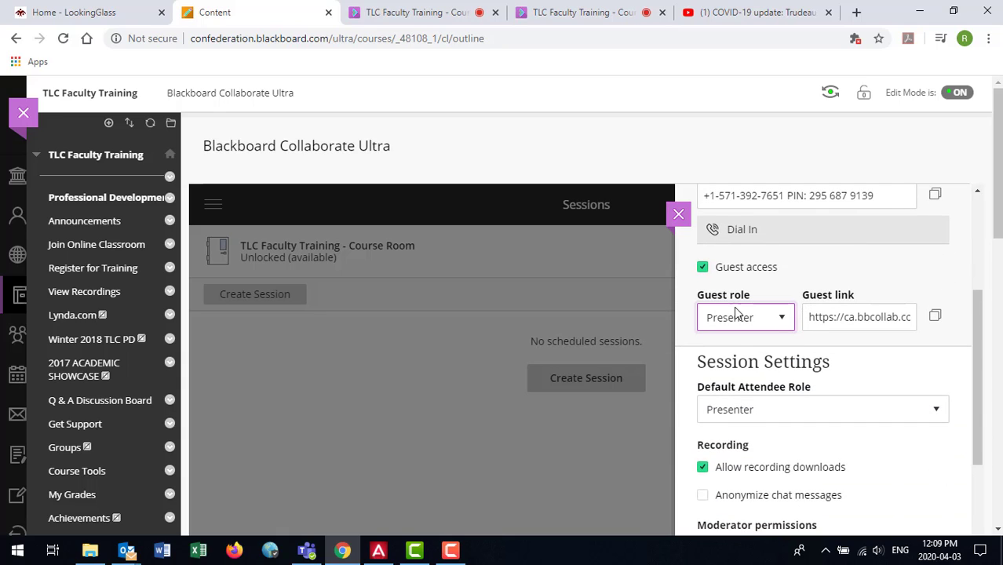
pyautogui.scroll(-1, 788, 352)
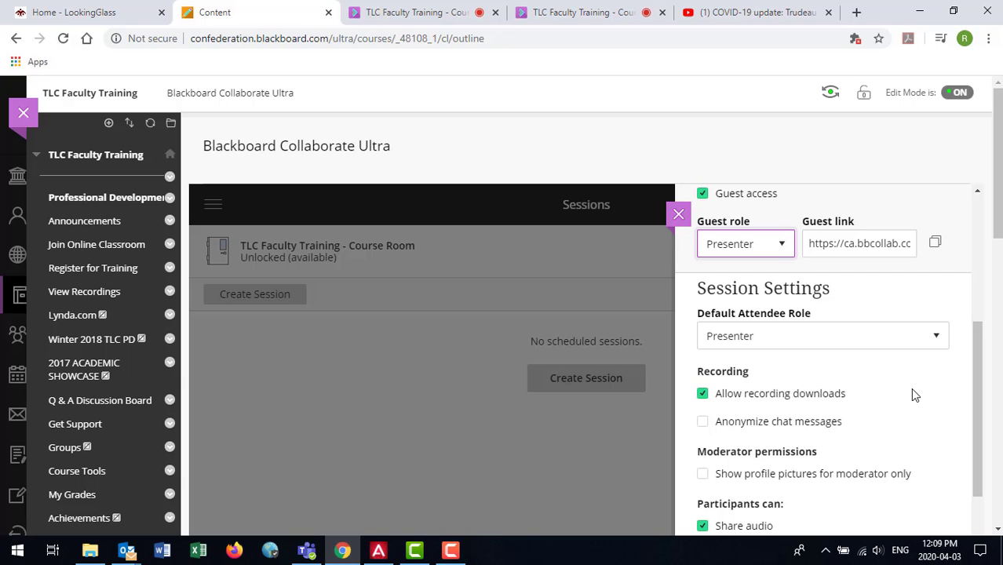
pyautogui.scroll(-3, 915, 393)
pyautogui.scroll(-1, 913, 394)
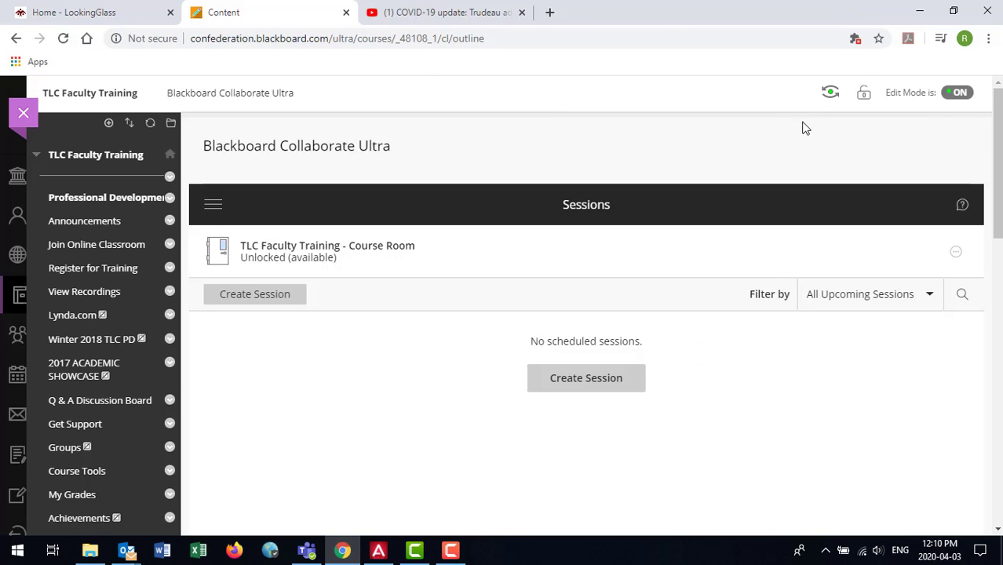
# - Enter student preview mode and join the TLC Faculty Training course room from the online classroom page
pyautogui.click(831, 92)
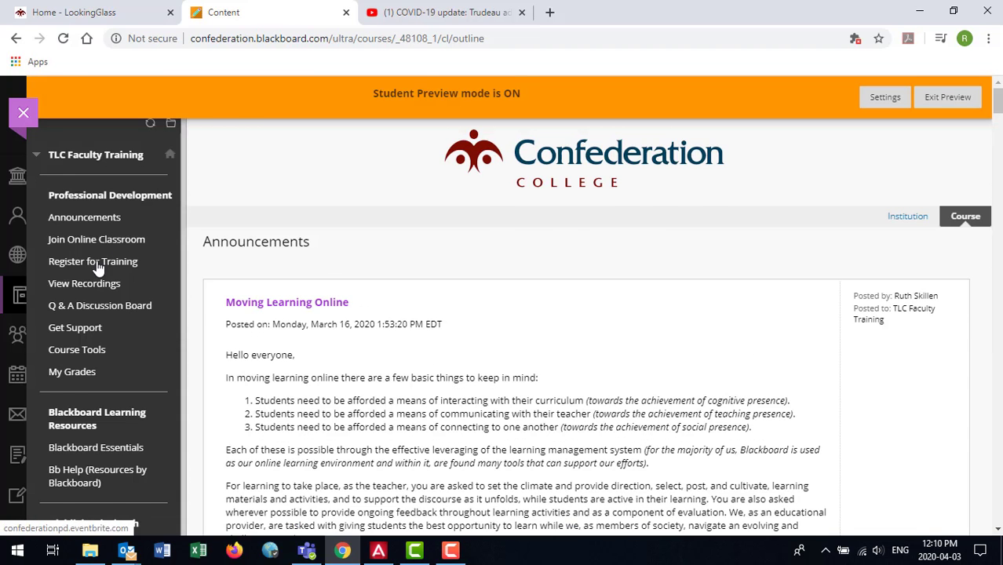
pyautogui.click(99, 273)
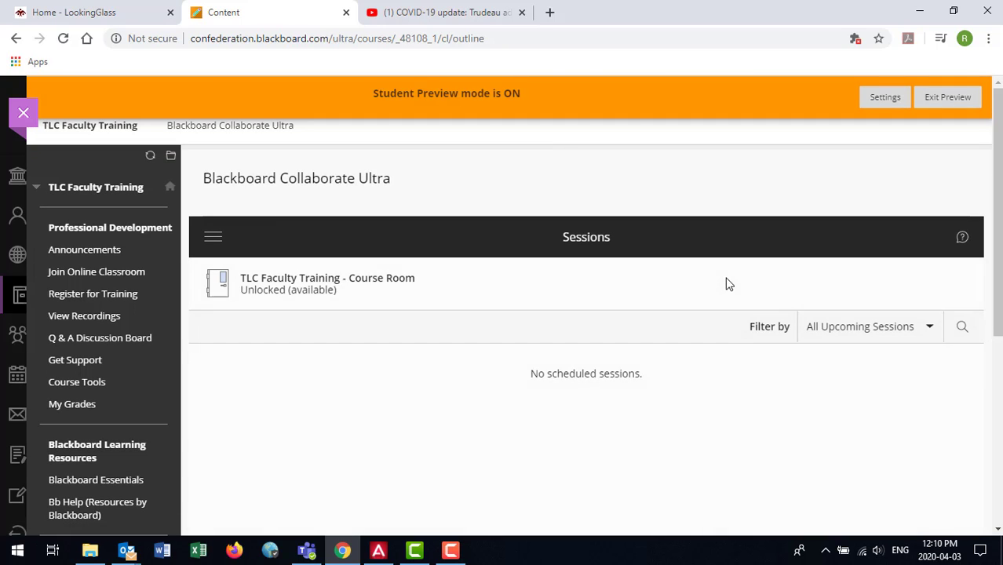
pyautogui.click(482, 279)
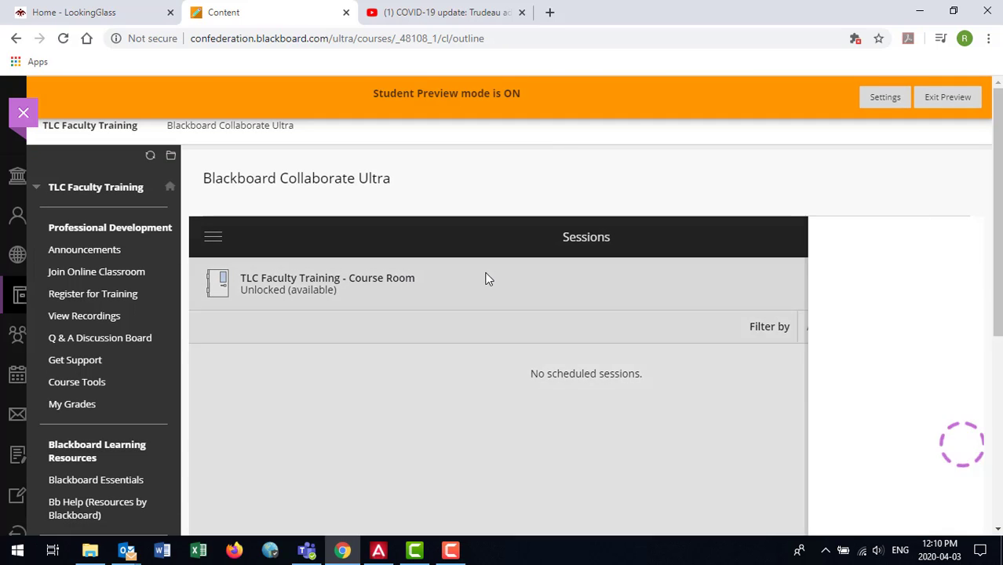
pyautogui.click(754, 278)
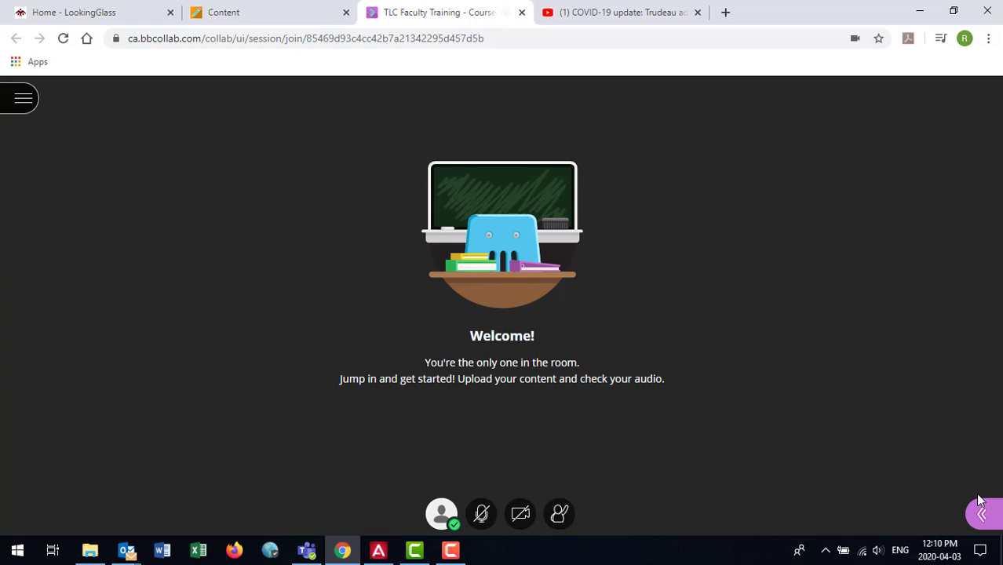
# - Post "Say something that is inappropriate..." to Everyone in the session chat as the preview user
pyautogui.click(980, 514)
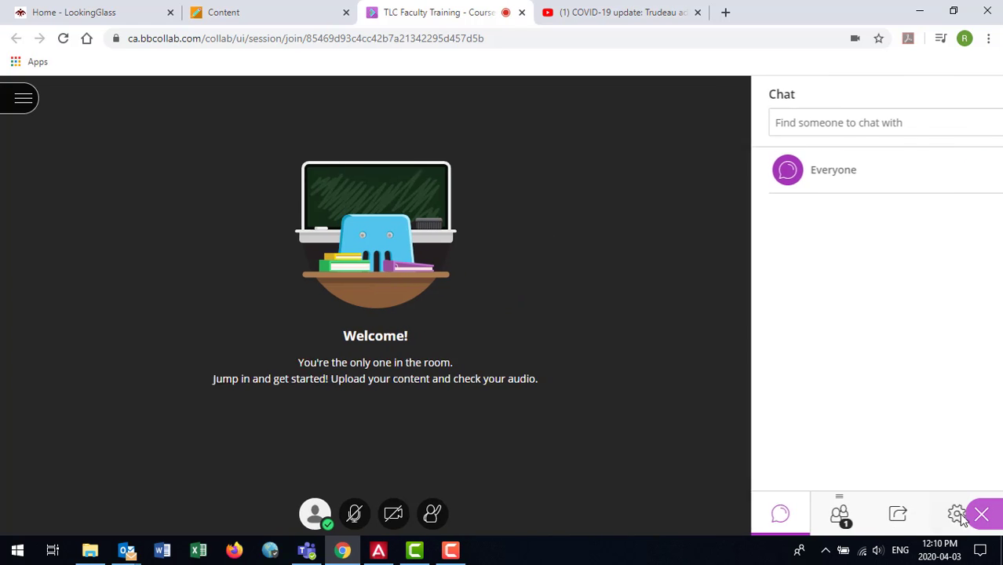
pyautogui.click(791, 180)
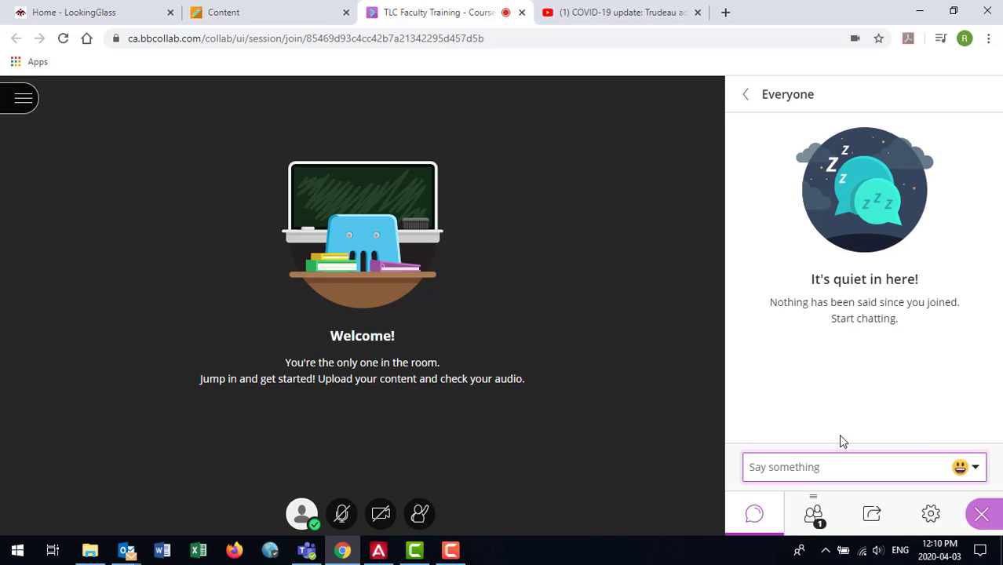
pyautogui.write('Say something that is inappropriate...')
pyautogui.press('Return')
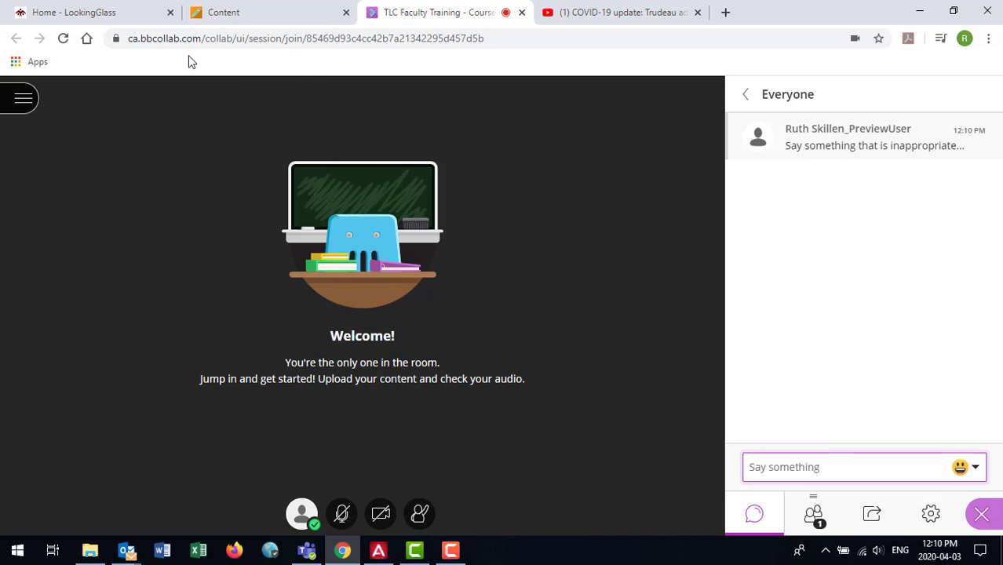
# - Exit student preview on the Blackboard course page and join the TLC Faculty Training course room as the instructor
pyautogui.click(264, 16)
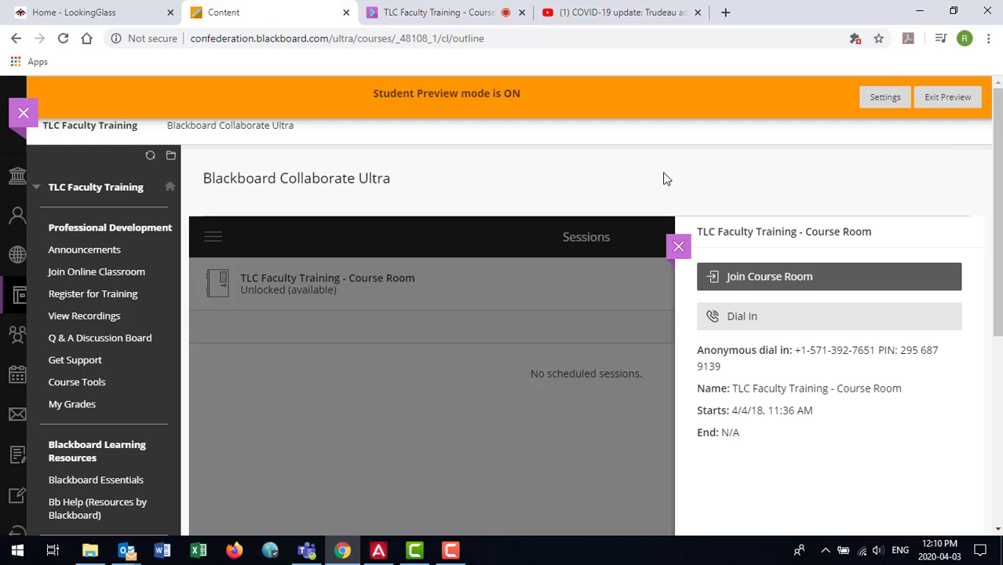
pyautogui.click(964, 96)
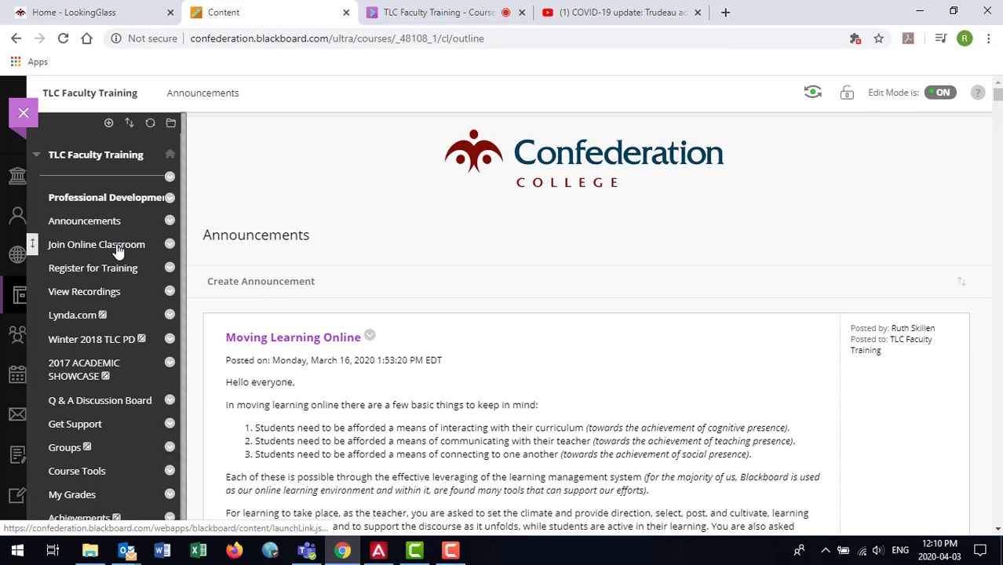
pyautogui.click(116, 249)
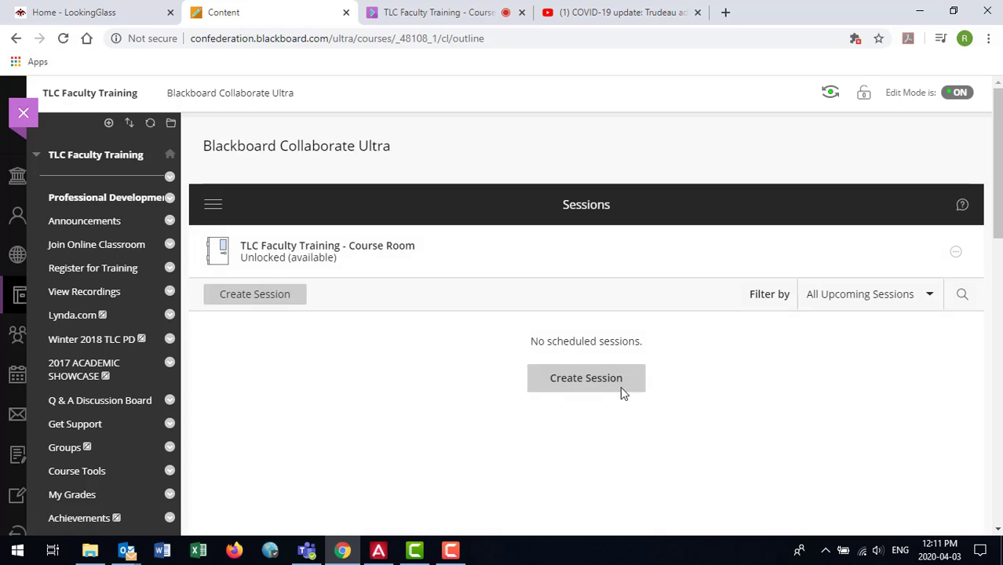
pyautogui.click(569, 256)
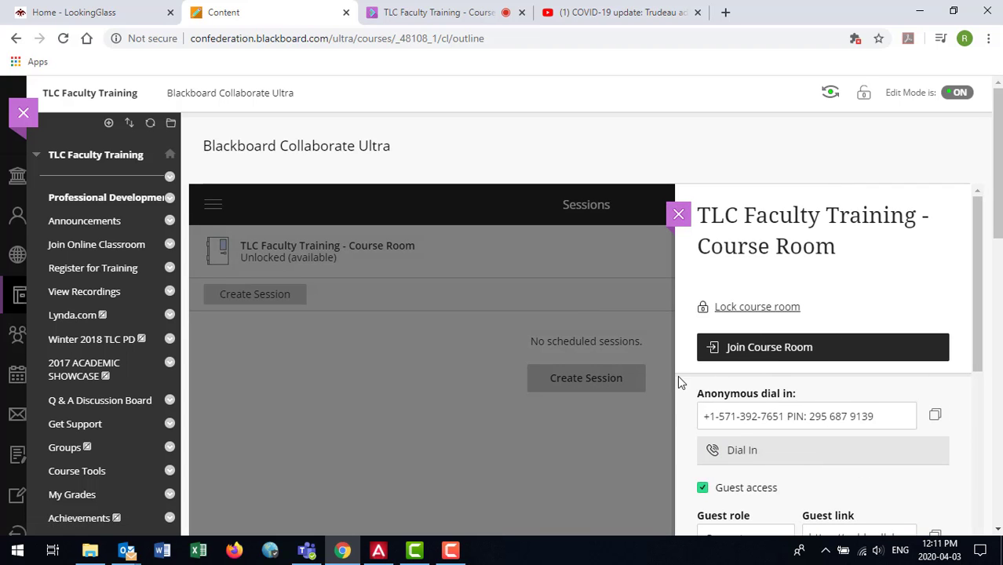
pyautogui.click(792, 355)
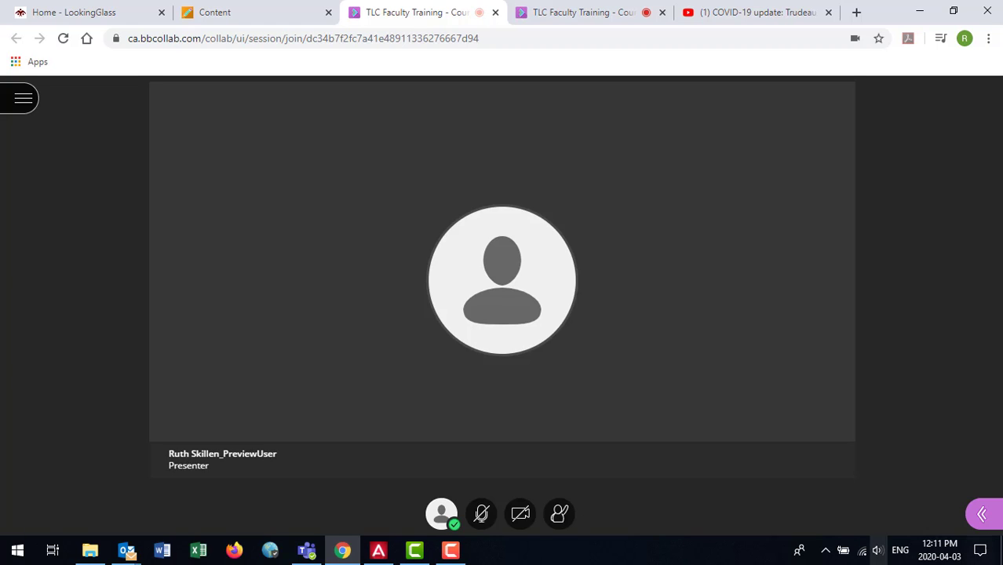
# - Check the attendee list and the Everyone chat in the moderator's session
pyautogui.click(987, 521)
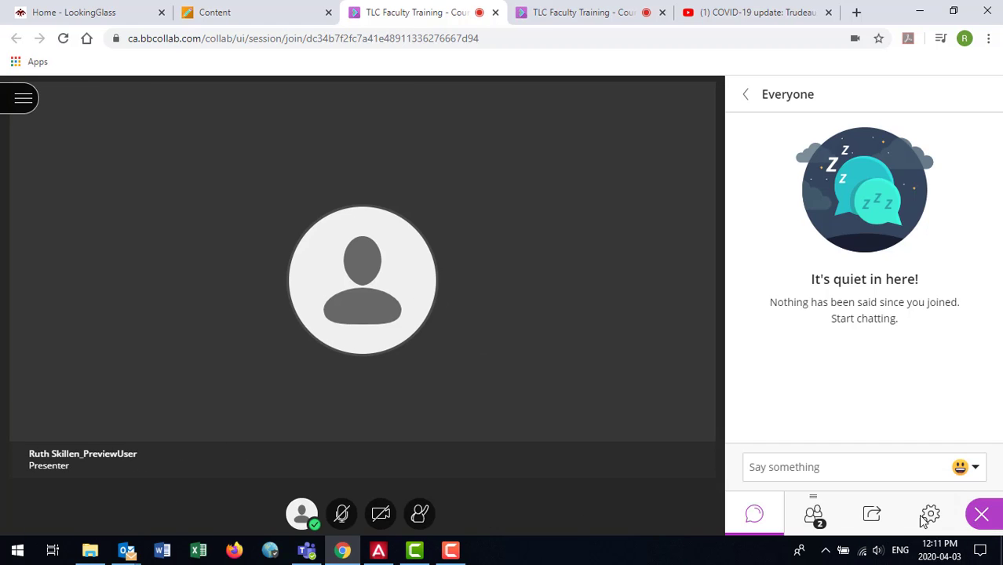
pyautogui.click(816, 521)
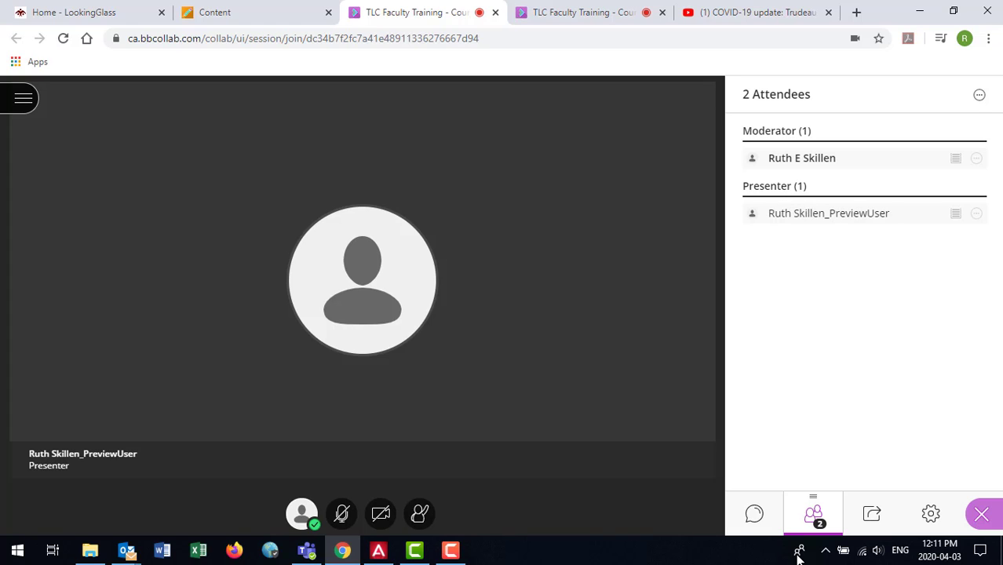
pyautogui.click(756, 516)
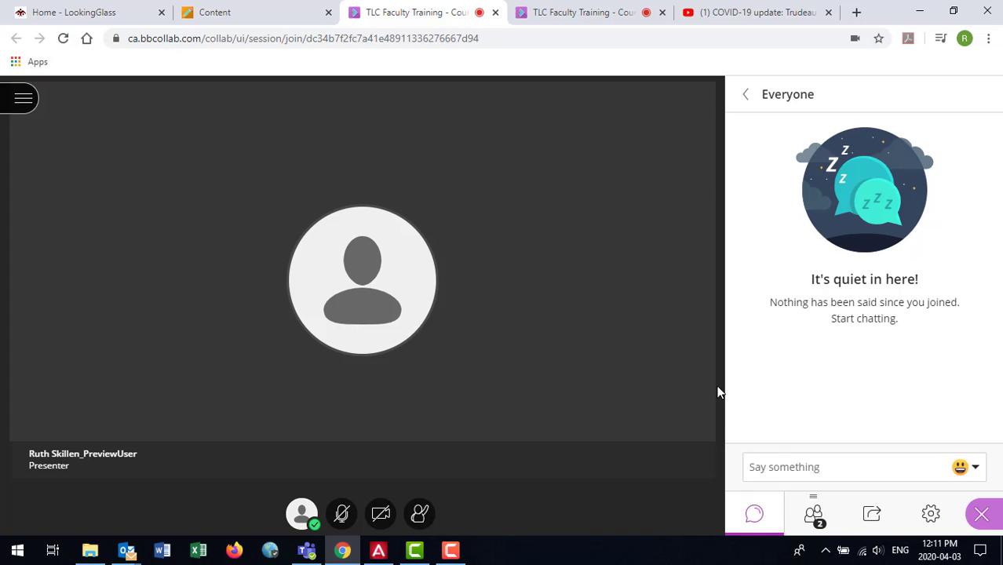
# - Switch to the preview user's session and post "Say something else that is also inappropriate" to Everyone
pyautogui.click(574, 14)
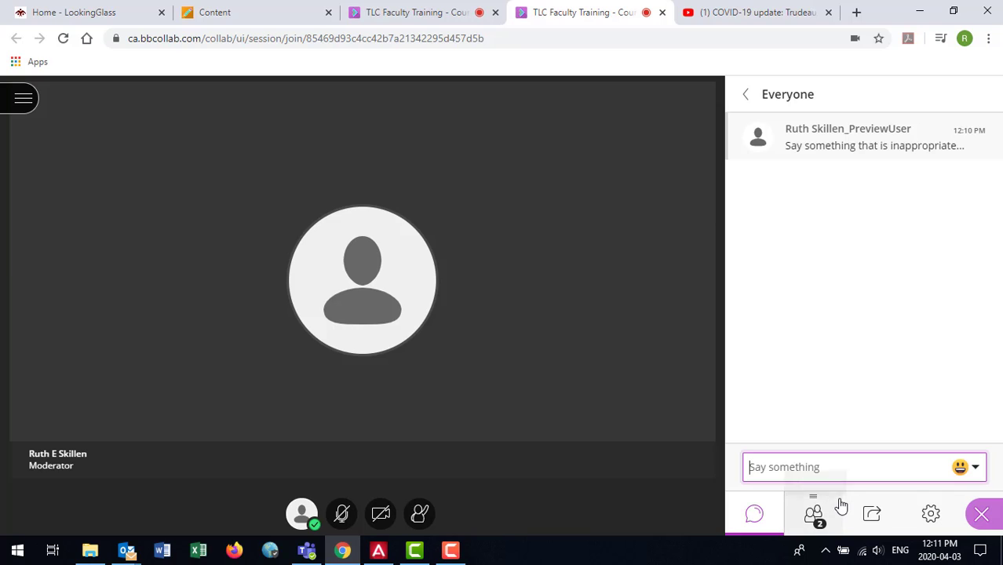
pyautogui.write('Say so')
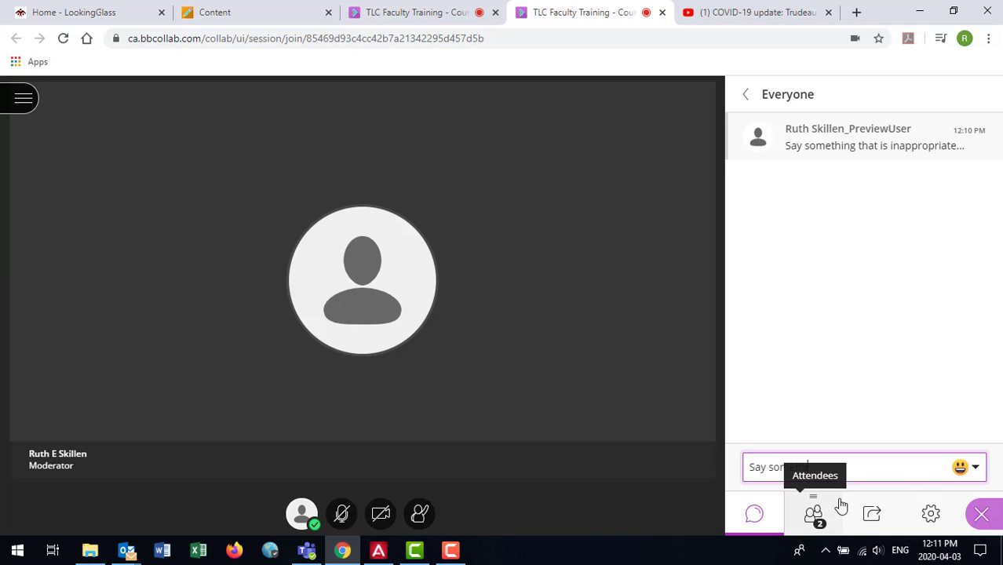
pyautogui.write('mething else that is also inappro')
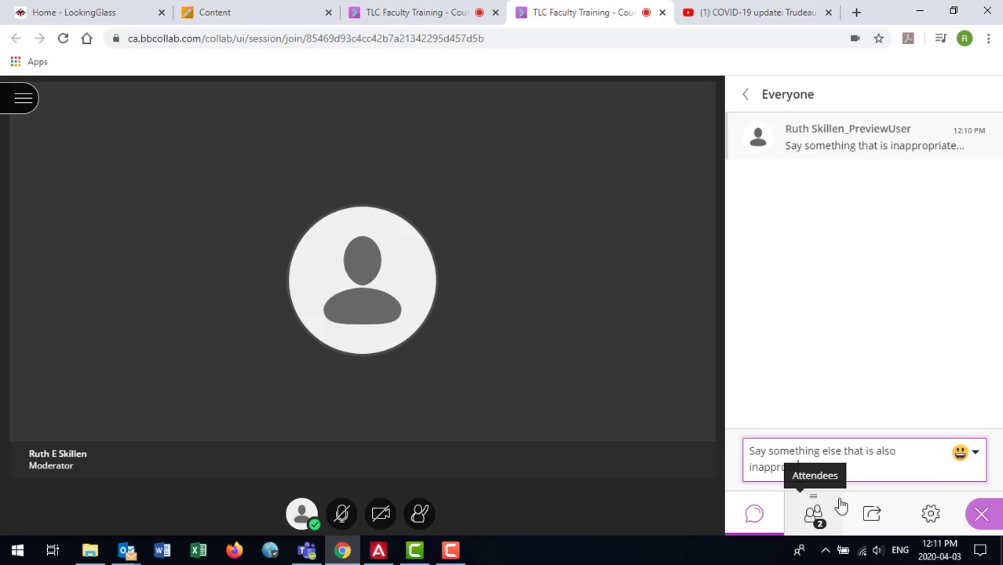
pyautogui.write('priate')
pyautogui.press('Return')
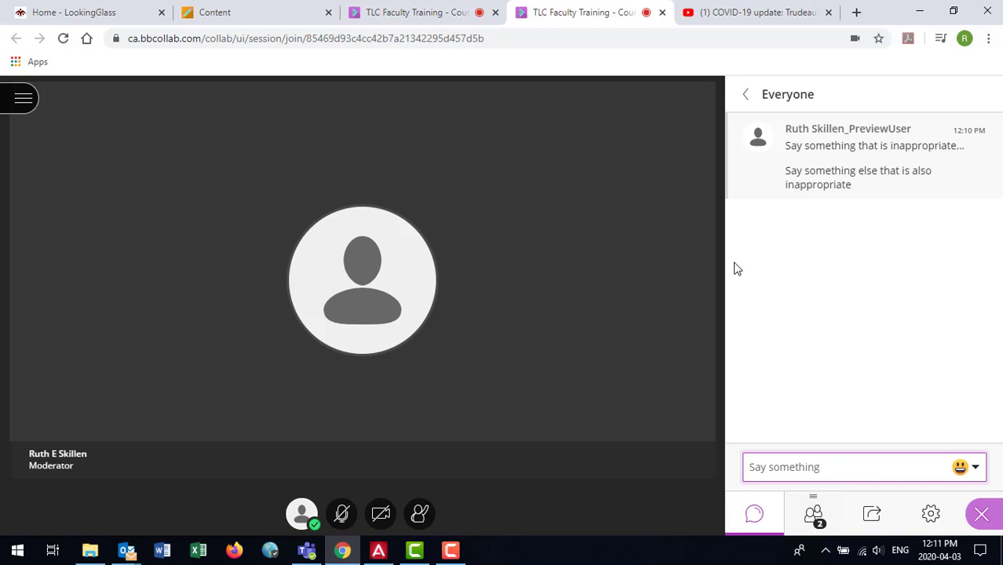
# - Return to the moderator's session and change the preview user's role from presenter to participant
pyautogui.click(372, 22)
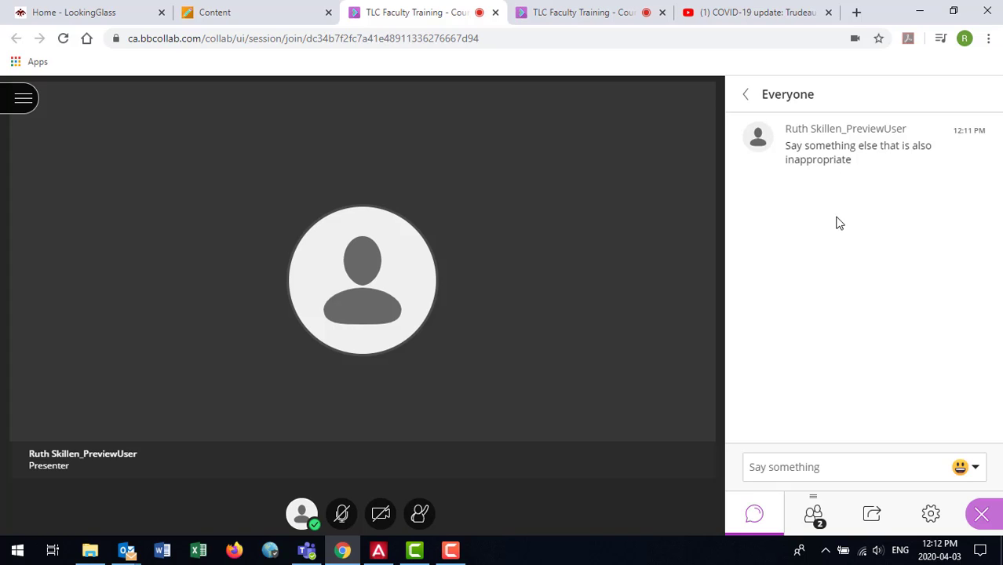
pyautogui.click(814, 518)
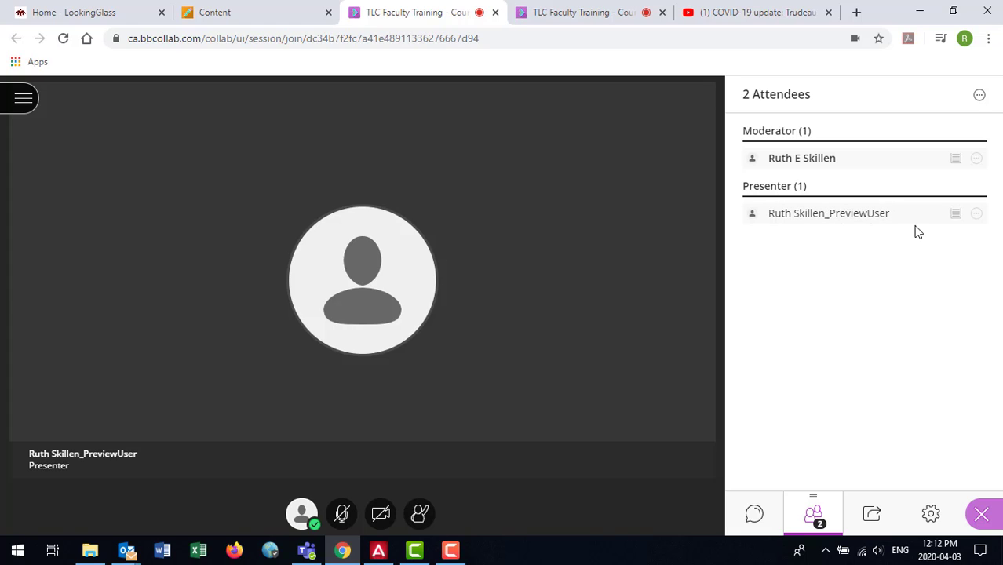
pyautogui.click(976, 213)
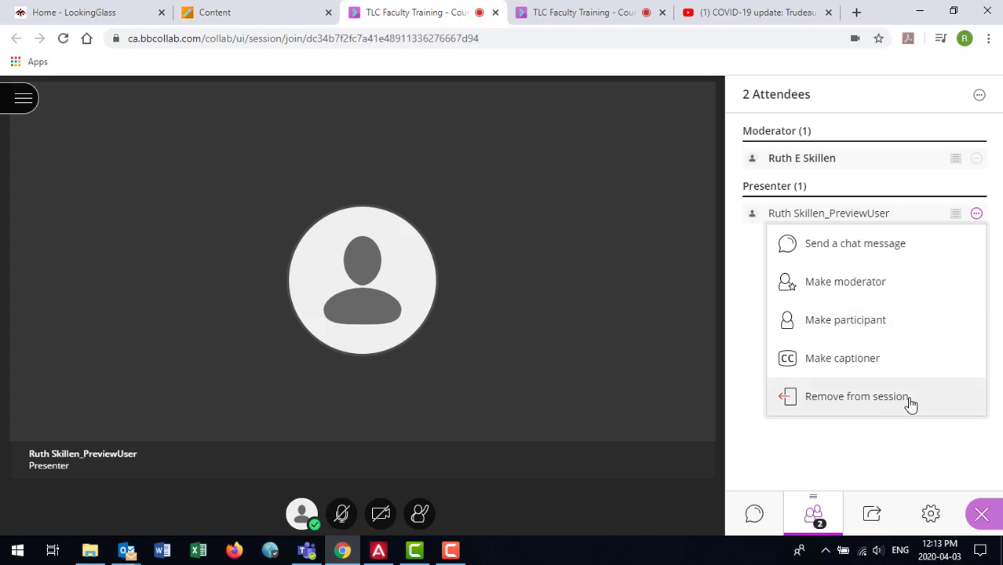
pyautogui.click(889, 327)
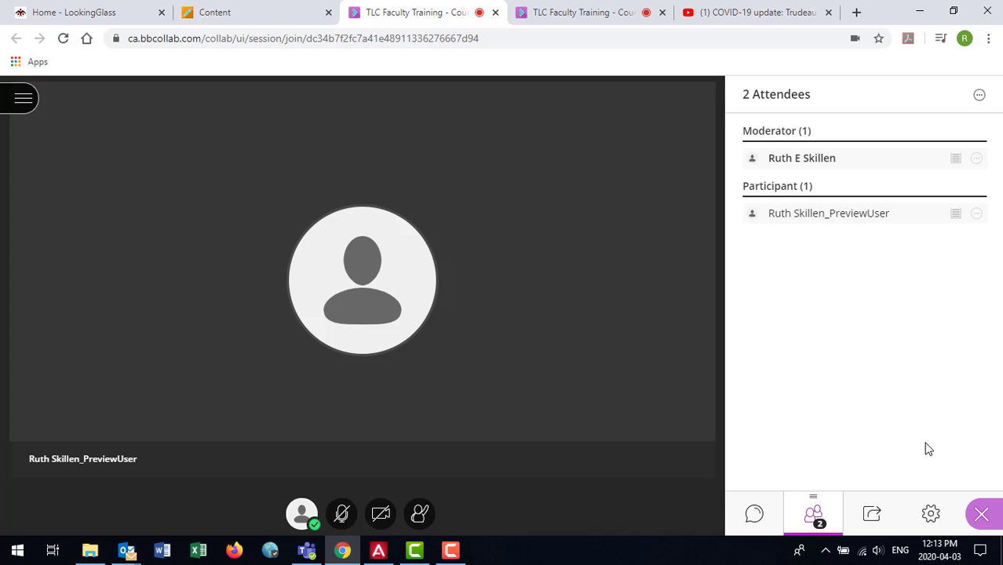
# - Turn off participants' permission to post chat messages in the session settings and return to the attendee list
pyautogui.click(931, 514)
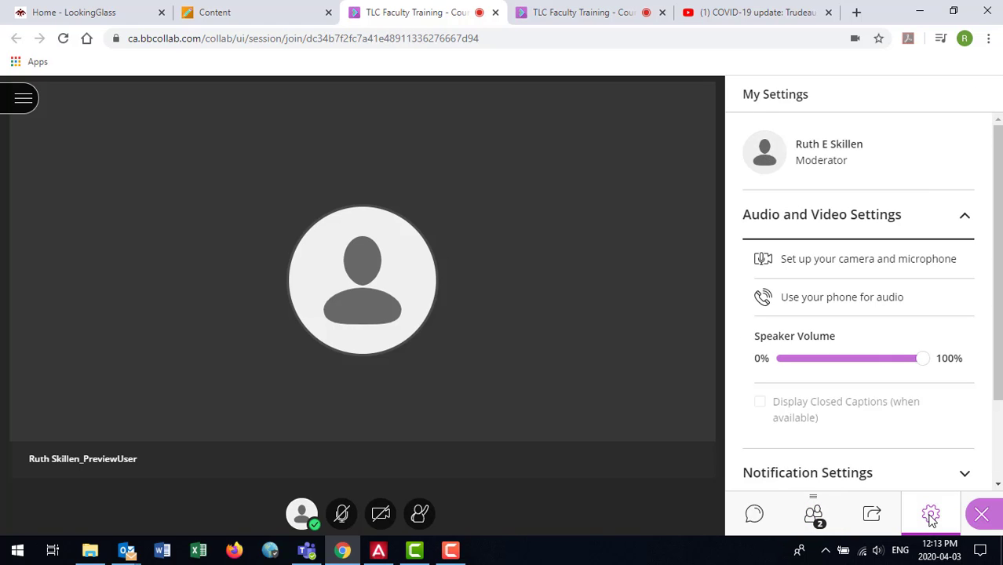
pyautogui.scroll(-3, 922, 443)
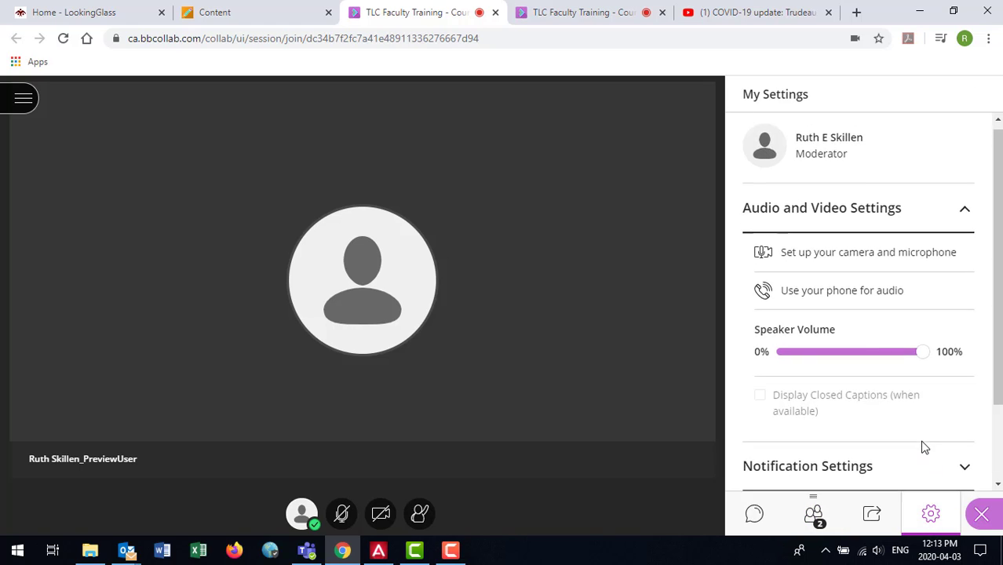
pyautogui.click(931, 516)
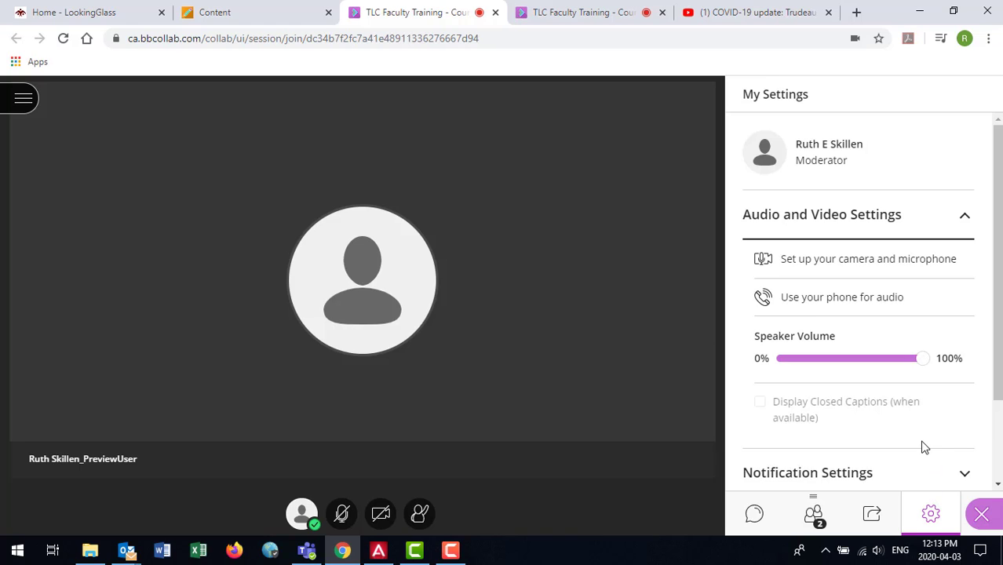
pyautogui.scroll(-3, 922, 445)
pyautogui.click(967, 430)
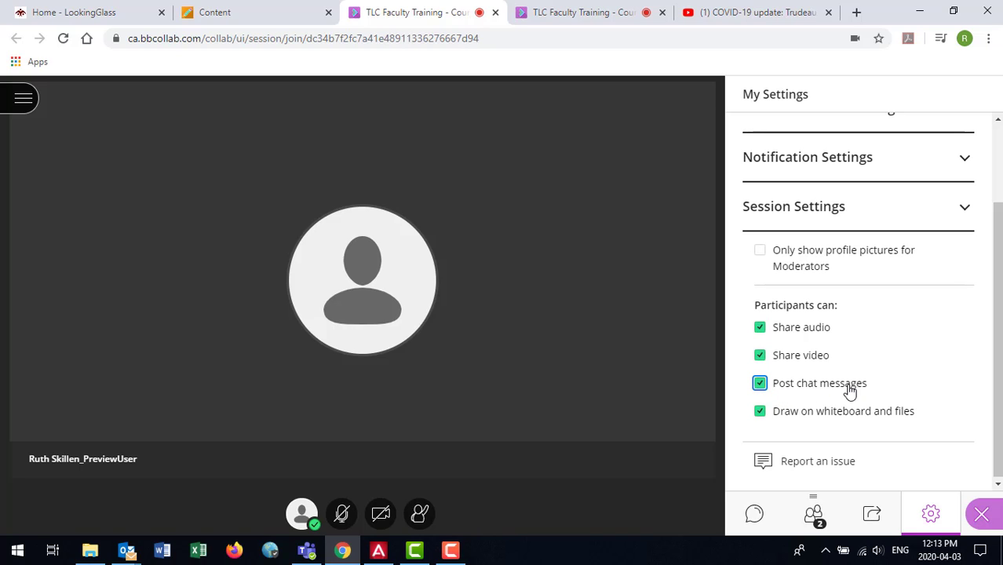
pyautogui.click(760, 384)
pyautogui.click(818, 517)
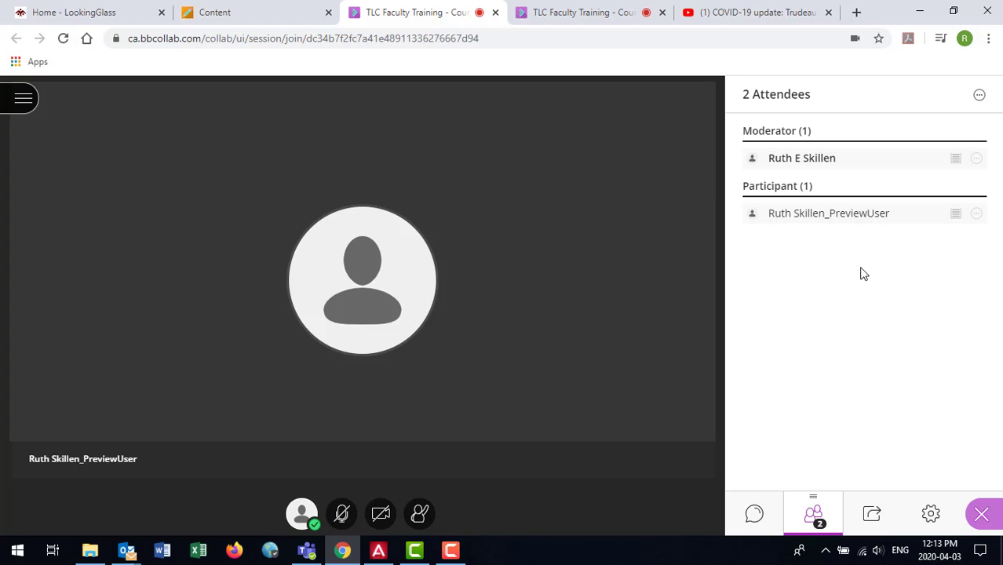
# - Post the message "Please stay respectful in this space" to the Everyone chat as the moderator
pyautogui.click(755, 514)
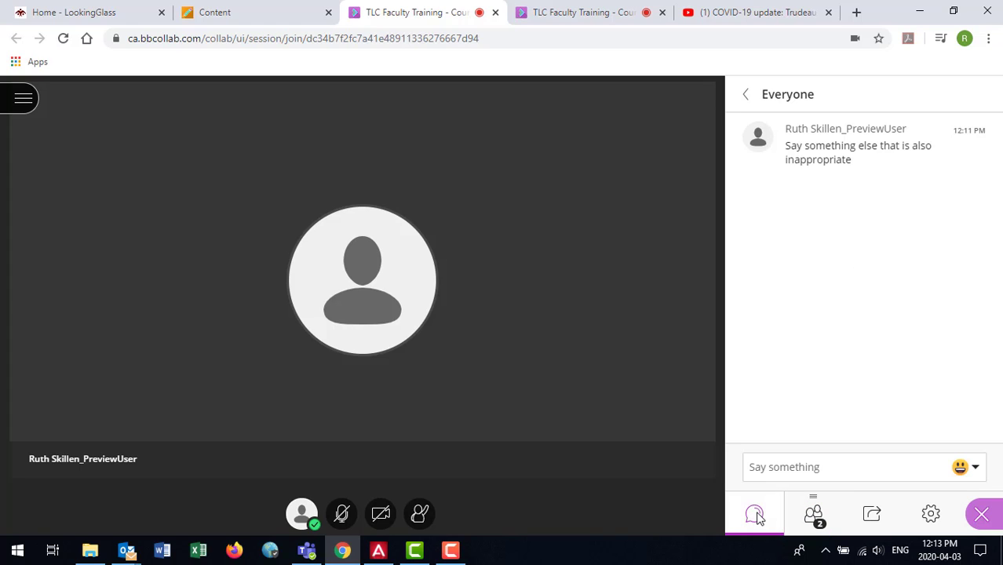
pyautogui.click(754, 461)
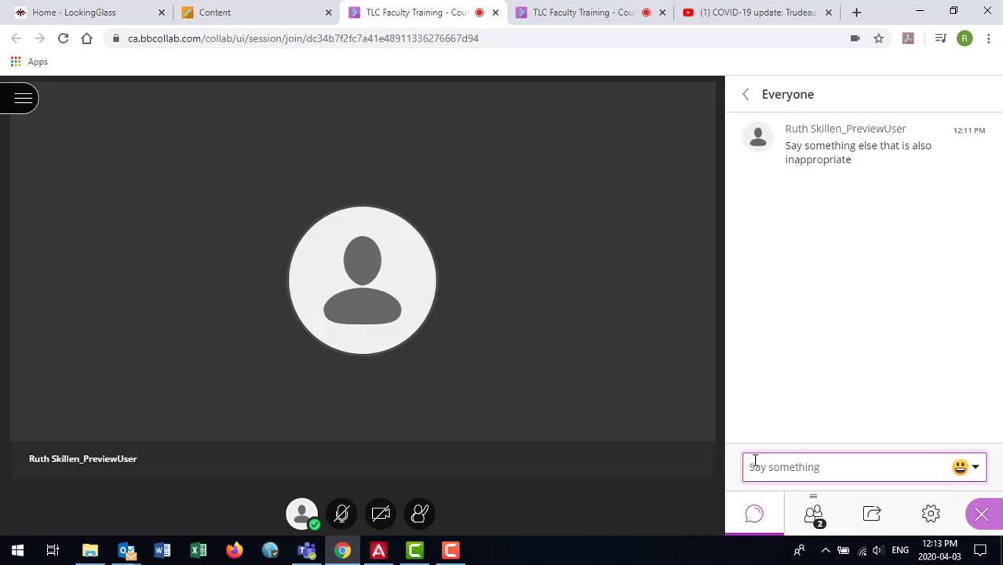
pyautogui.write('Please')
pyautogui.write(' stay ')
pyautogui.write('m')
pyautogui.write('espect')
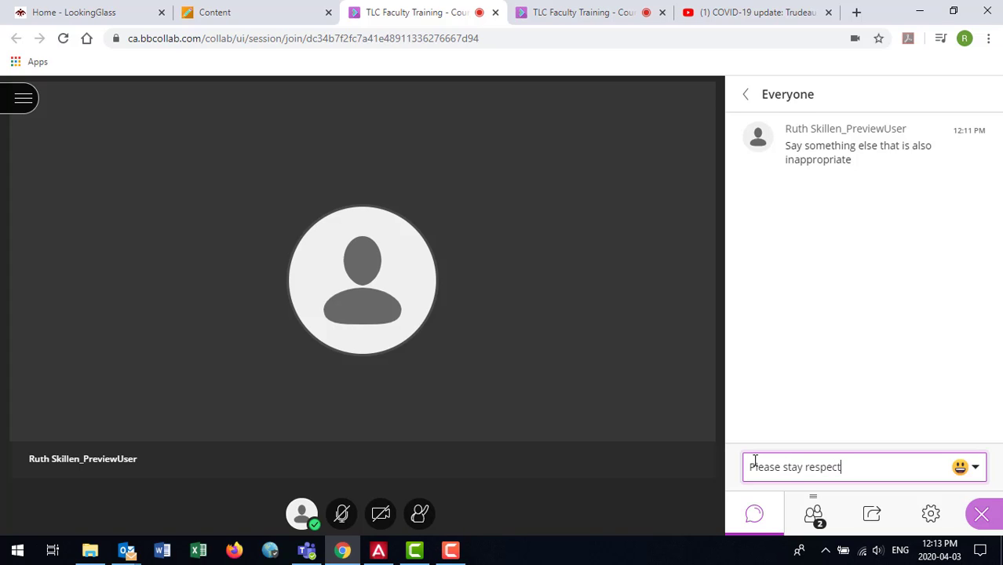
pyautogui.write('ful in this space')
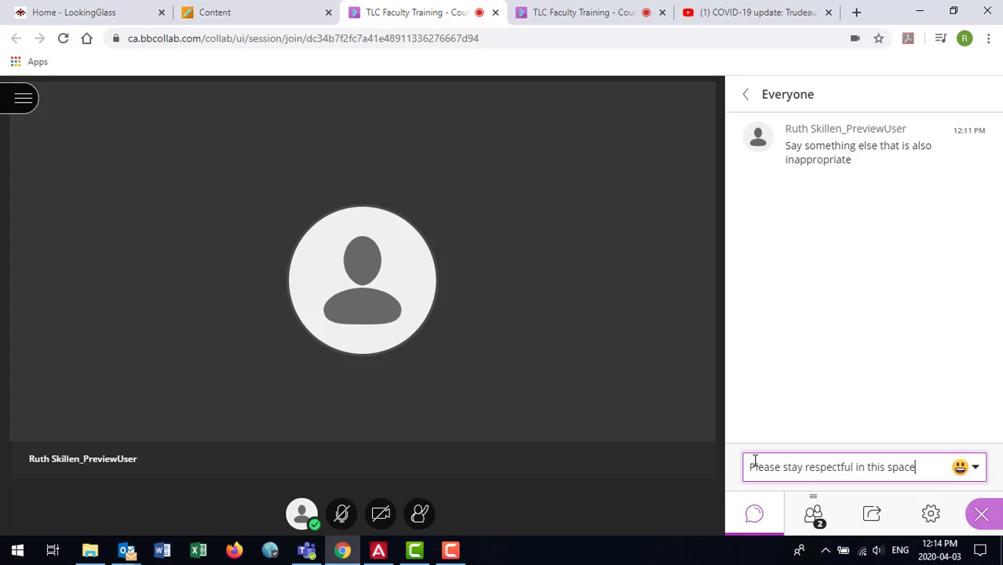
pyautogui.press('Return')
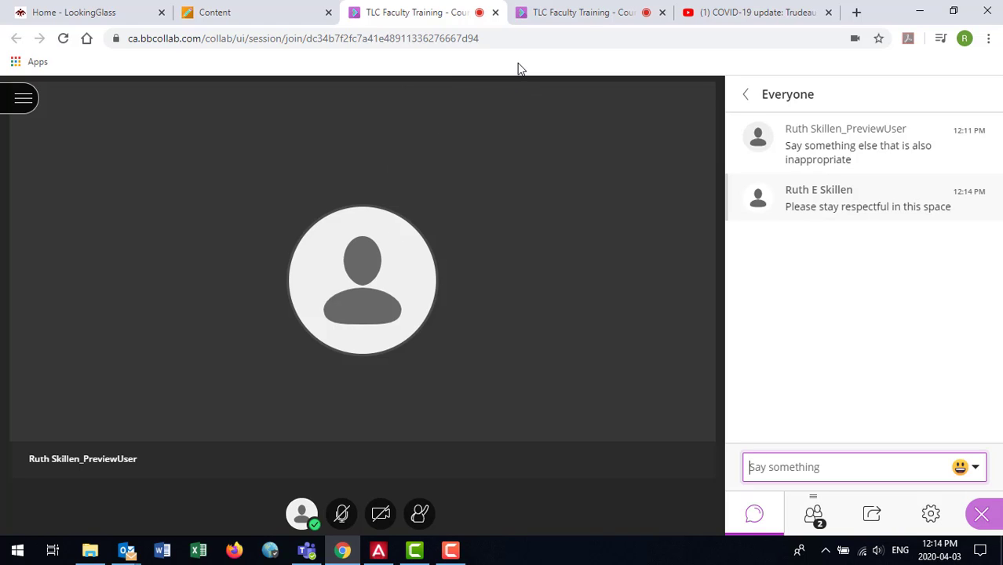
# - Switch to the preview user's session and check the chat list and the Everyone channel from the participant's side
pyautogui.click(568, 17)
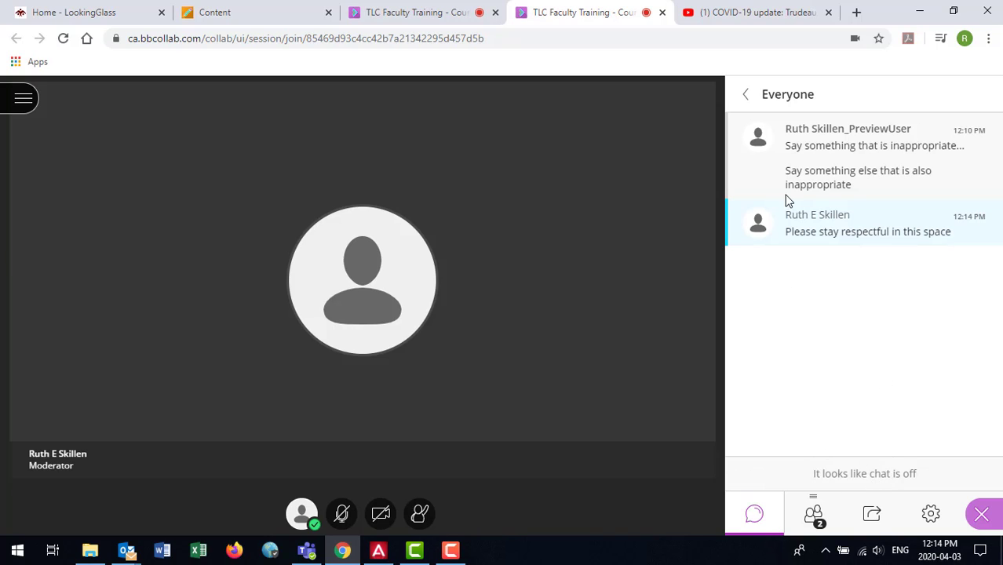
pyautogui.click(746, 96)
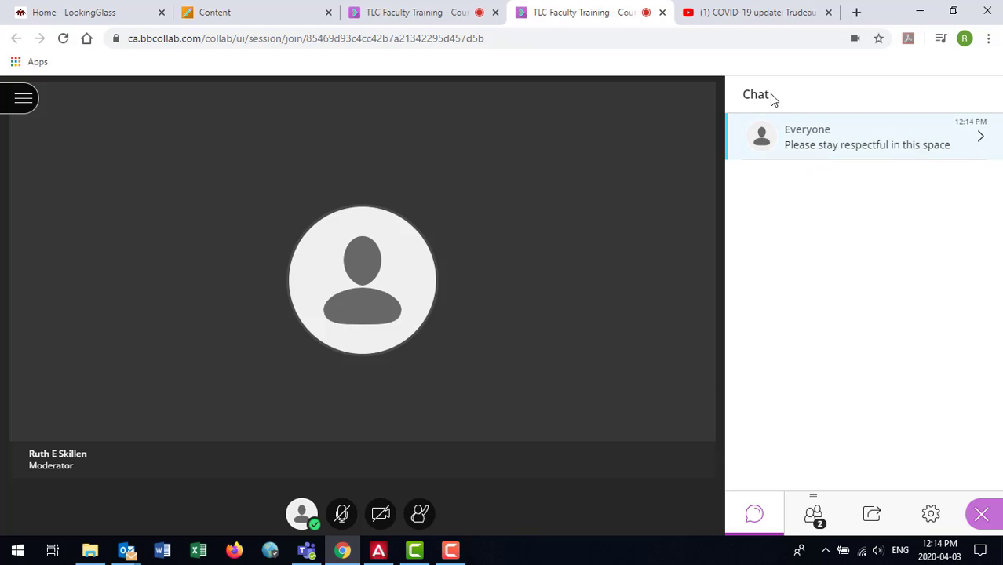
pyautogui.click(813, 150)
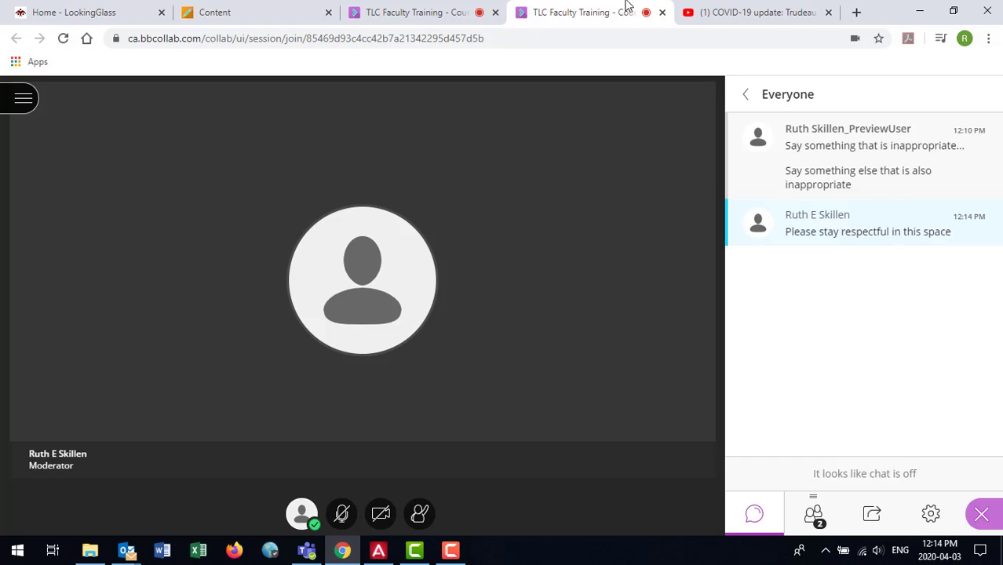
# - Return to the moderator's session and check which context options are offered for the preview user's inappropriate chat message
pyautogui.click(394, 14)
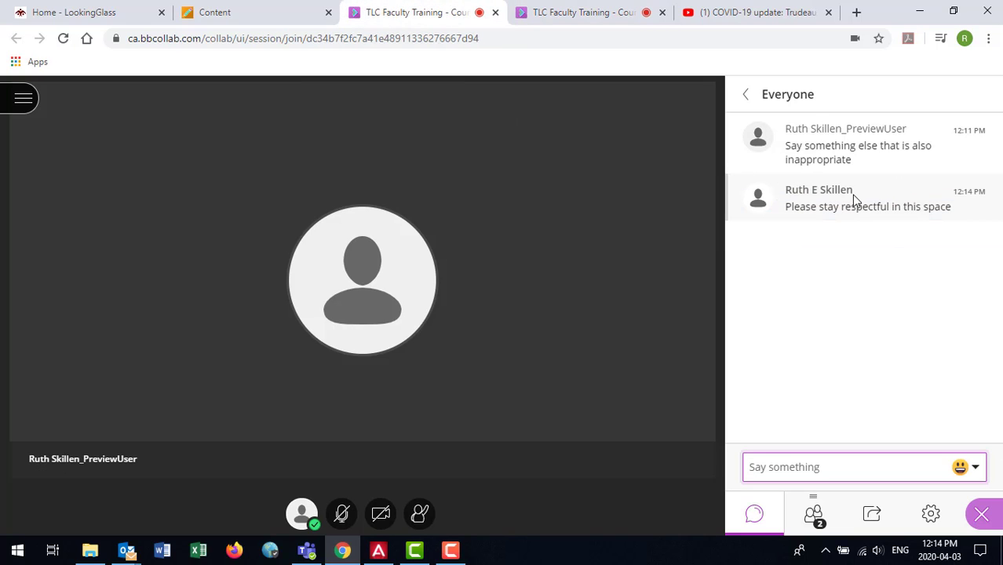
pyautogui.rightClick(841, 157)
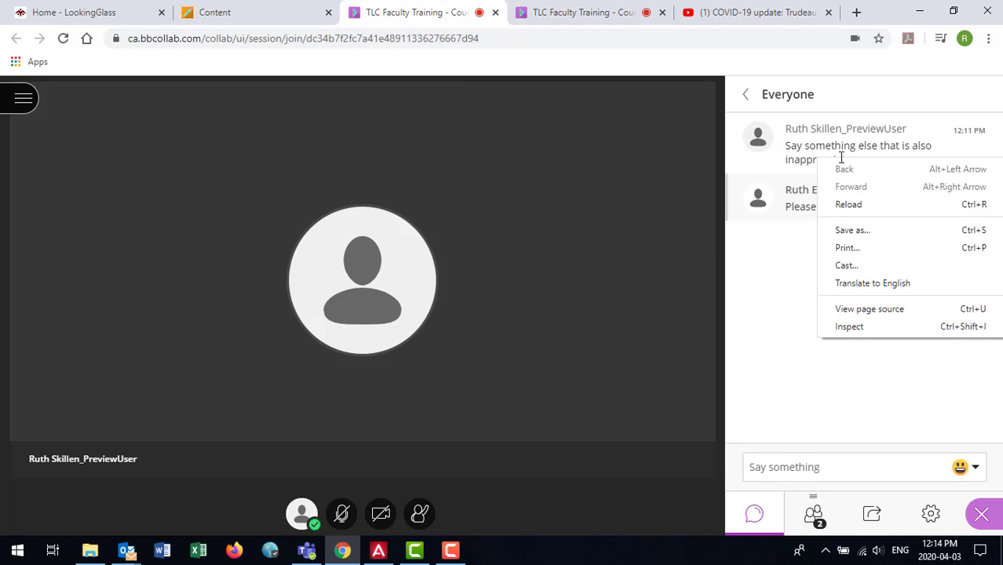
pyautogui.click(799, 148)
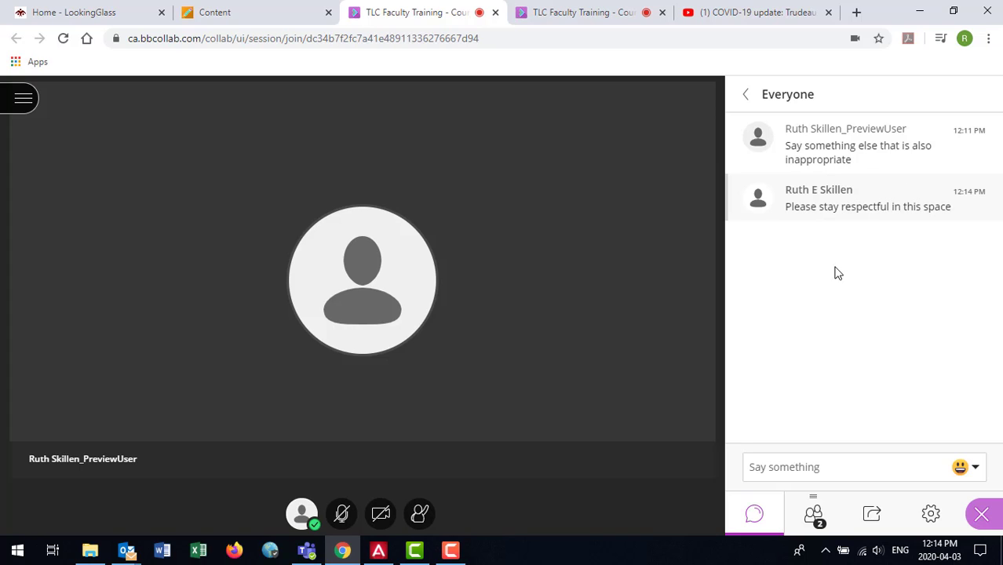
# - Check the moderator's attendee list and expand the session settings to show the participants' permissions
pyautogui.click(817, 518)
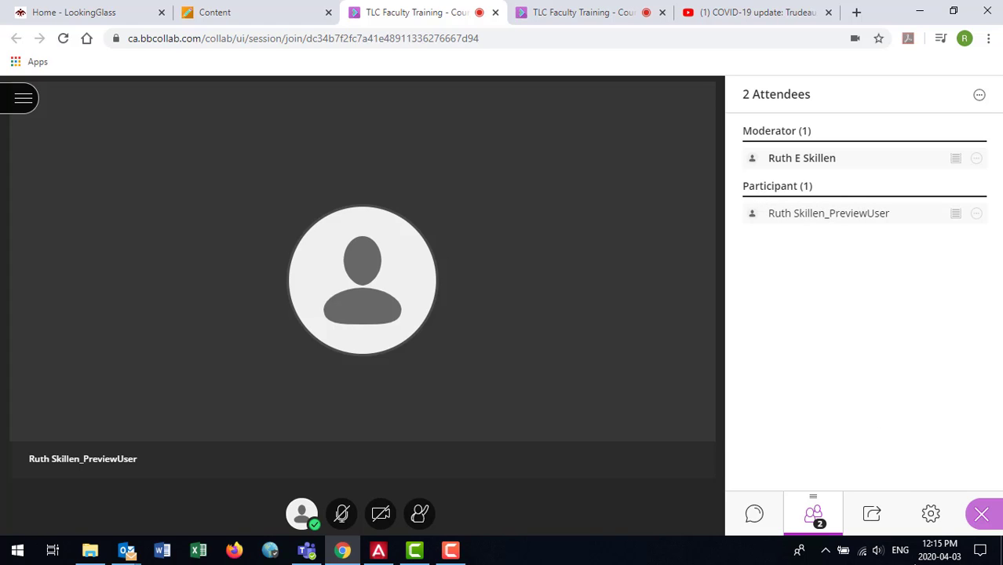
pyautogui.click(930, 514)
pyautogui.scroll(-1, 924, 442)
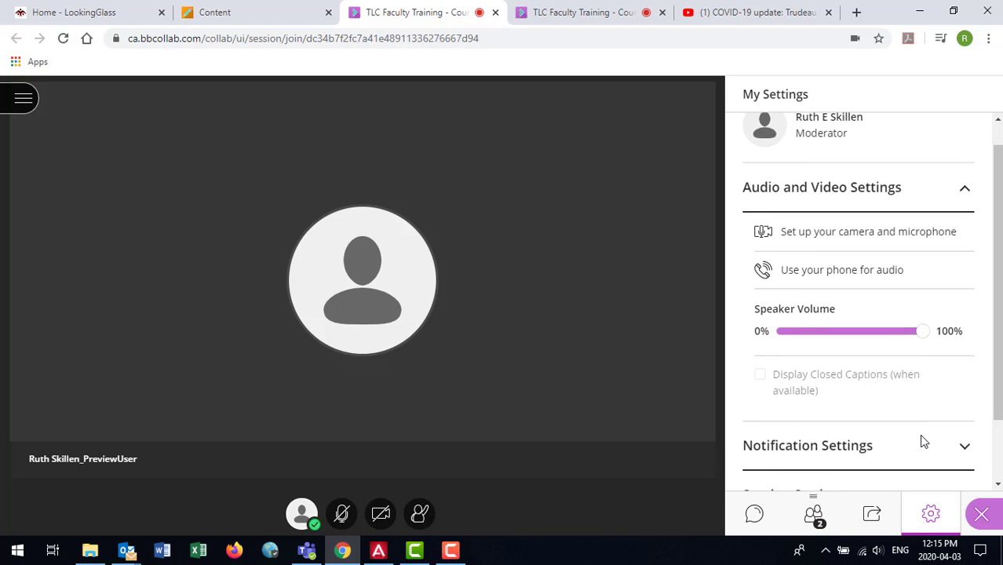
pyautogui.scroll(-1, 924, 442)
pyautogui.click(916, 421)
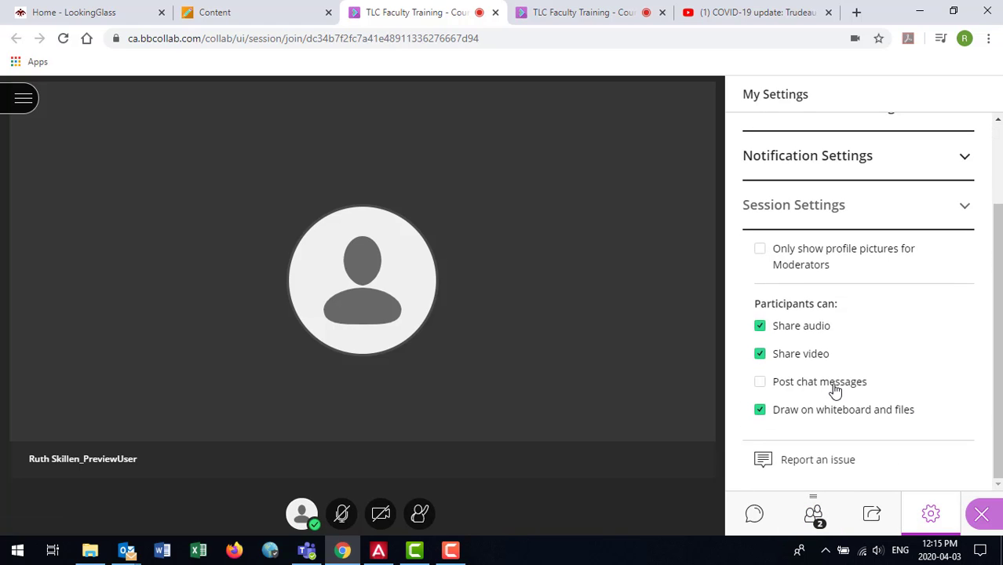